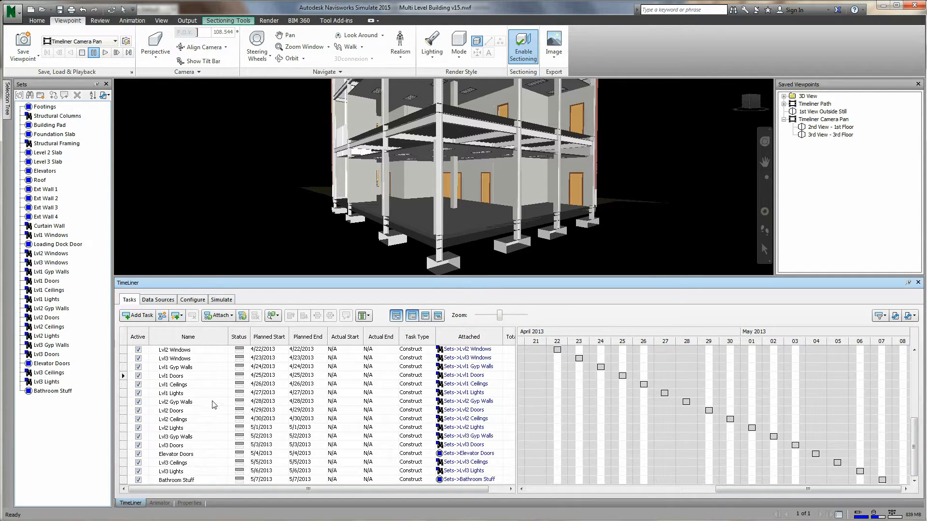
Export the TimeLiner schedule to selection sets and delete the original sets from Footings through Bathroom Stuff
{"action": "left_click", "coordinate": [908, 317]}
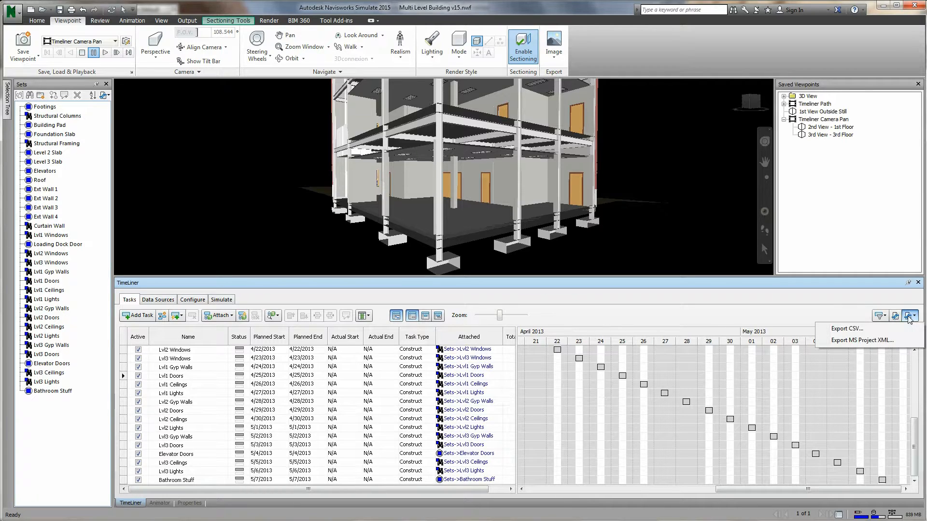
{"action": "left_click", "coordinate": [895, 317]}
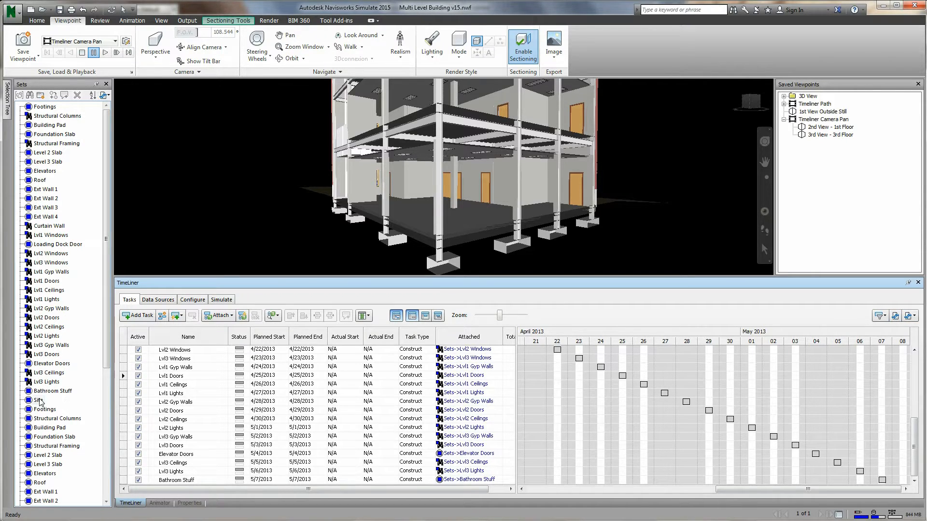
{"action": "left_click", "coordinate": [58, 389]}
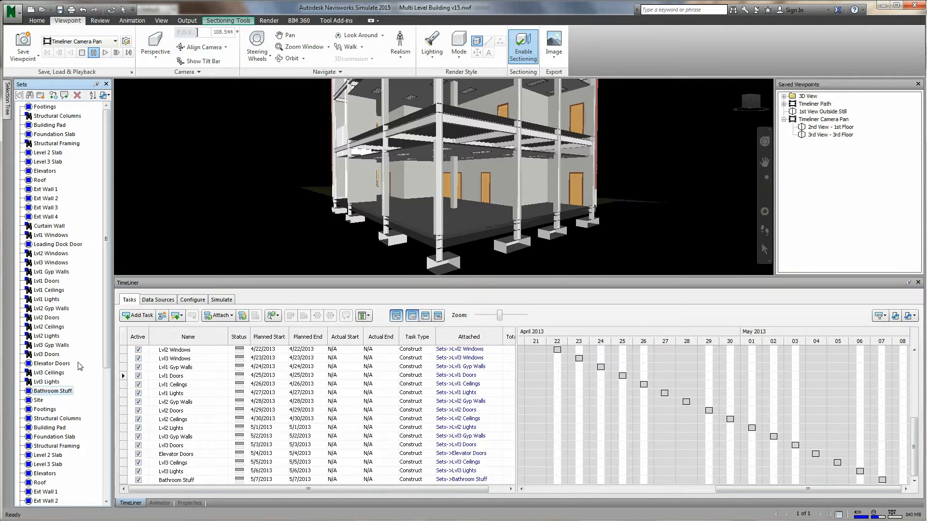
{"action": "left_click", "coordinate": [37, 107], "text": "shift"}
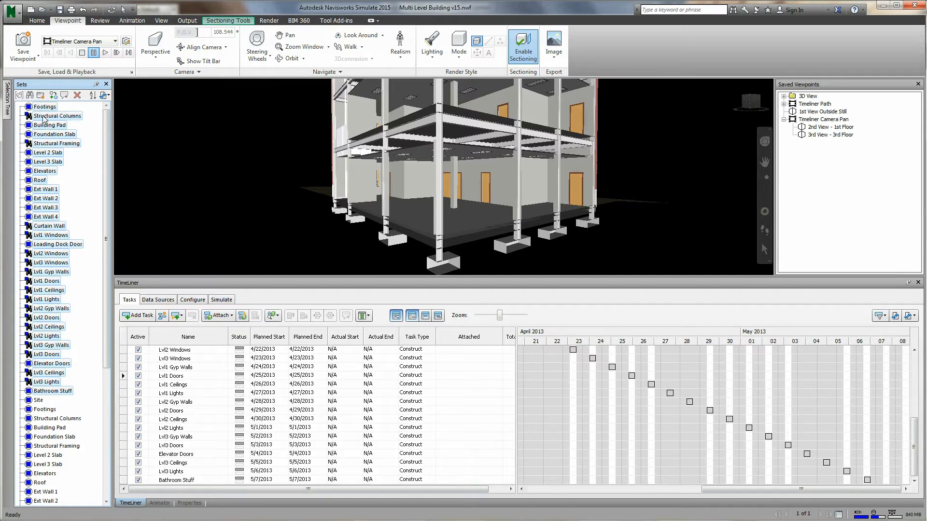
{"action": "key", "text": "Delete"}
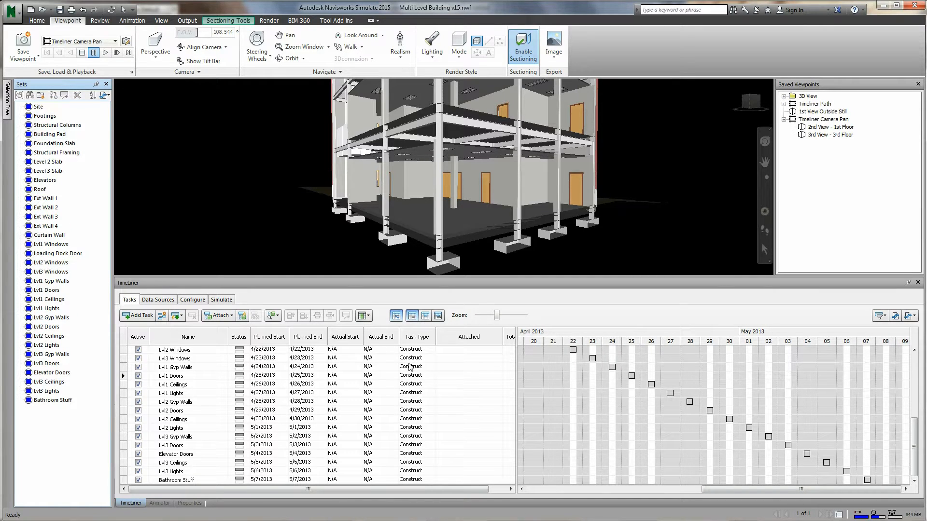
{"action": "left_click", "coordinate": [416, 494]}
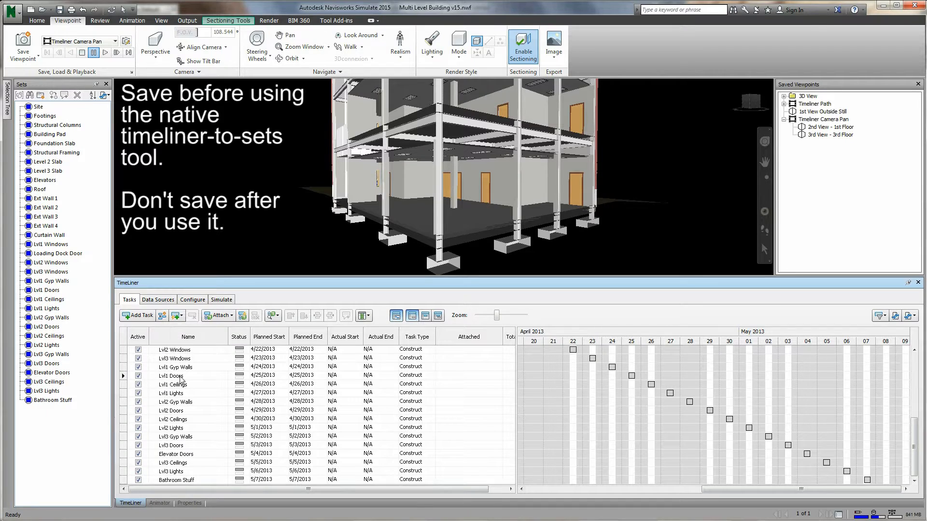
{"action": "left_click_drag", "start_coordinate": [915, 432], "coordinate": [914, 362]}
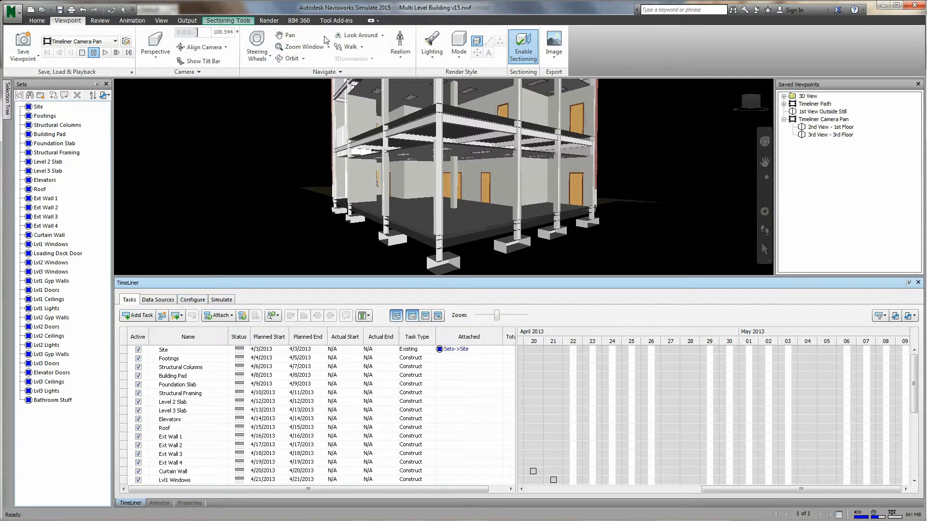
Export the selection sets with the NaviSet Export add-in to a DAT file named Multi Level Building Sets
{"action": "left_click", "coordinate": [337, 21]}
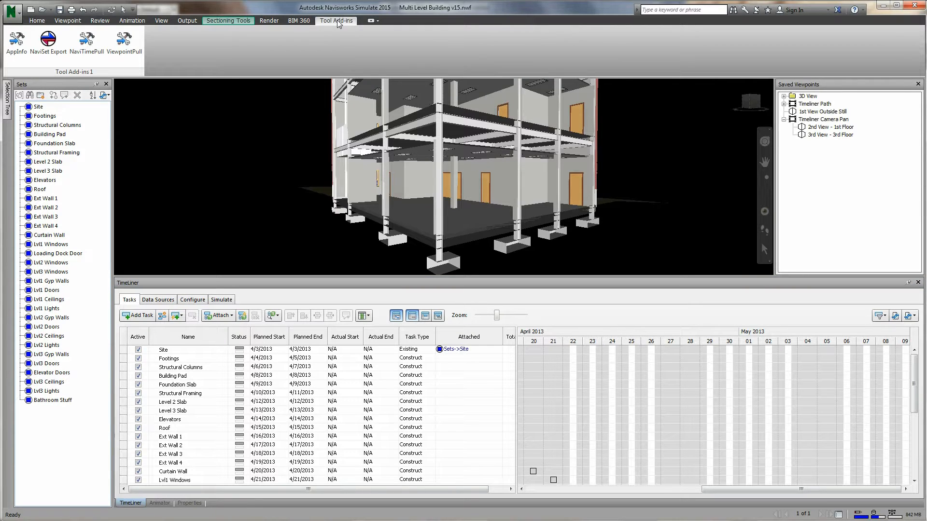
{"action": "left_click", "coordinate": [52, 48]}
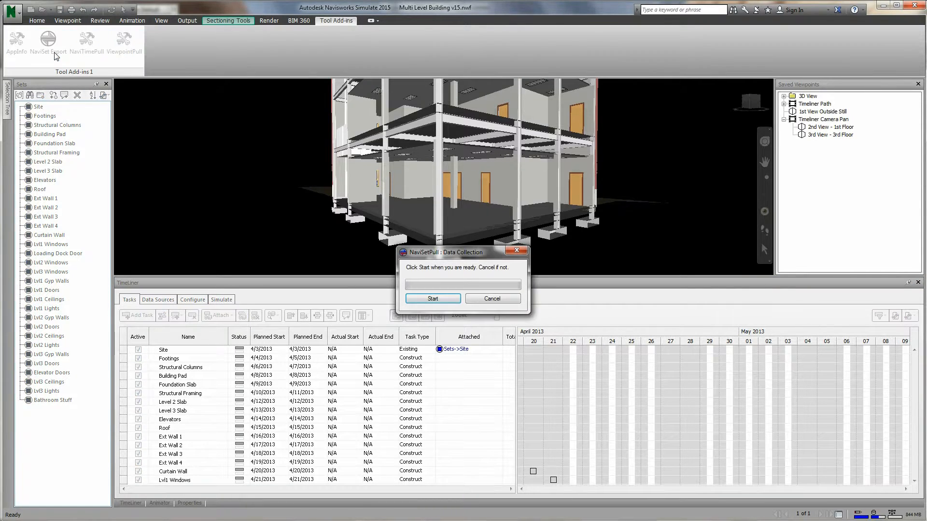
{"action": "left_click", "coordinate": [428, 299]}
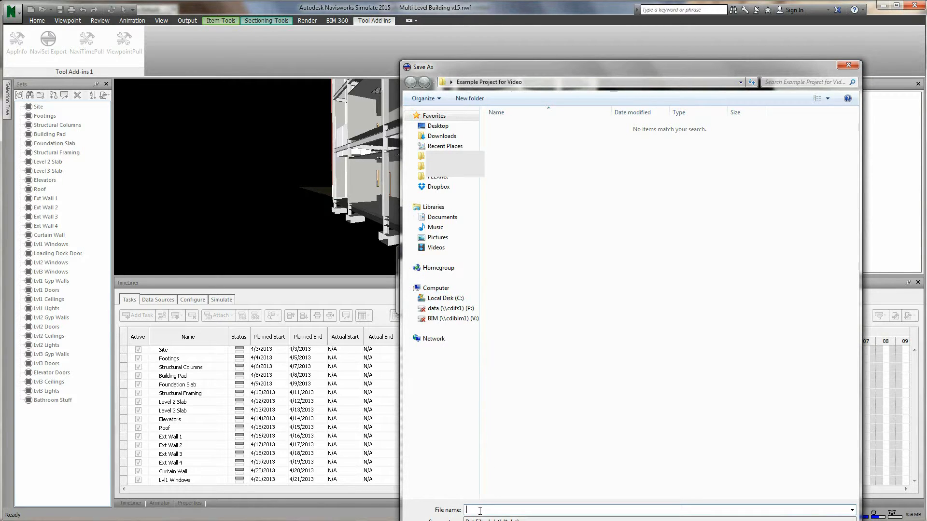
{"action": "type", "text": "Multi Level Building Sets"}
{"action": "key", "text": "Return"}
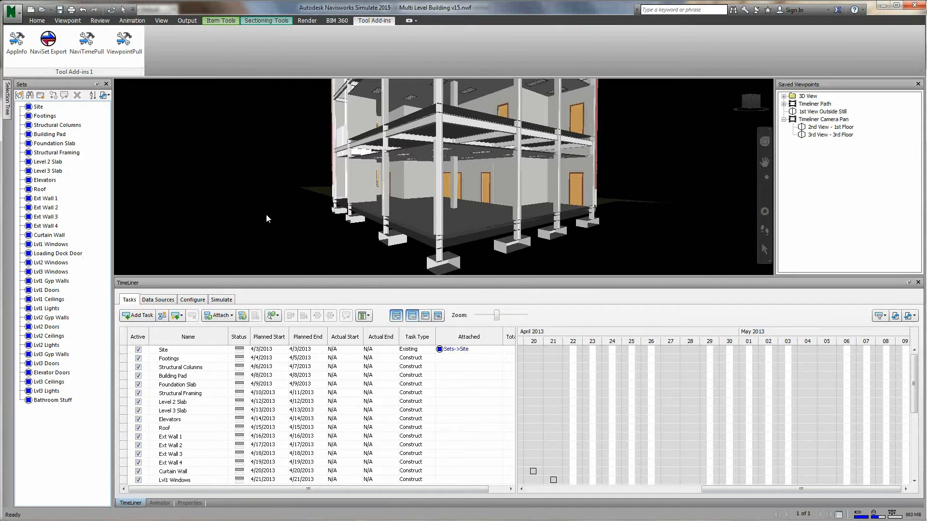
Export the TimeLiner data with the NaviTimePull add-in to a TLN file named Multi Level Building Time
{"action": "left_click", "coordinate": [88, 54]}
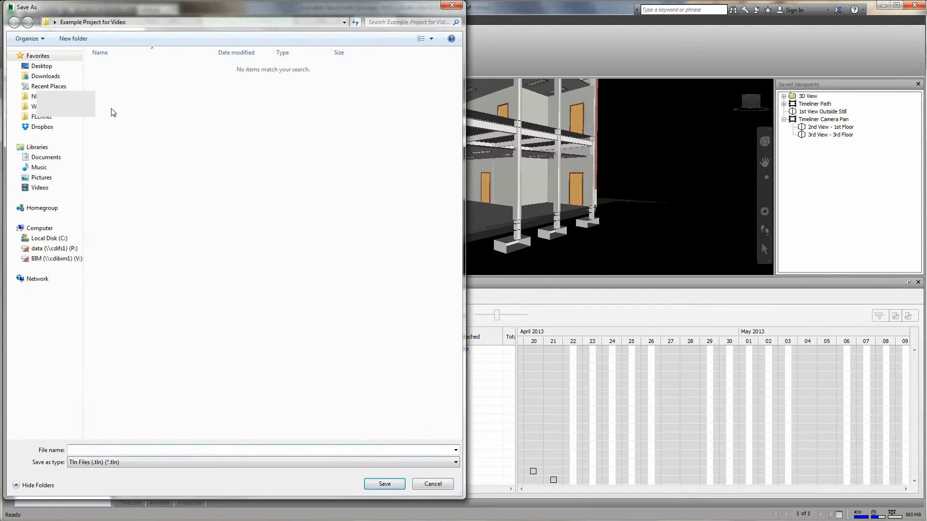
{"action": "left_click_drag", "start_coordinate": [155, 12], "coordinate": [497, 42]}
{"action": "type", "text": "M"}
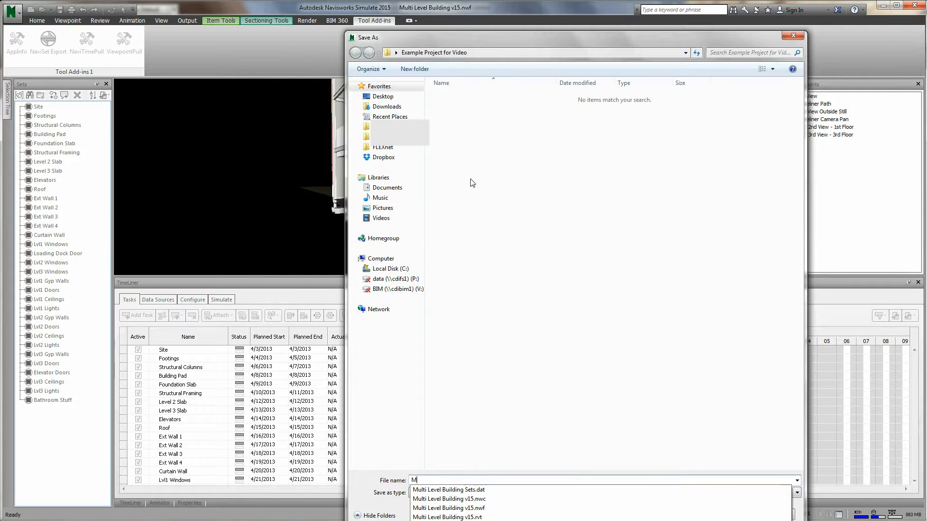
{"action": "type", "text": "ulti Level Building Tl"}
{"action": "type", "text": "me"}
{"action": "key", "text": "Return"}
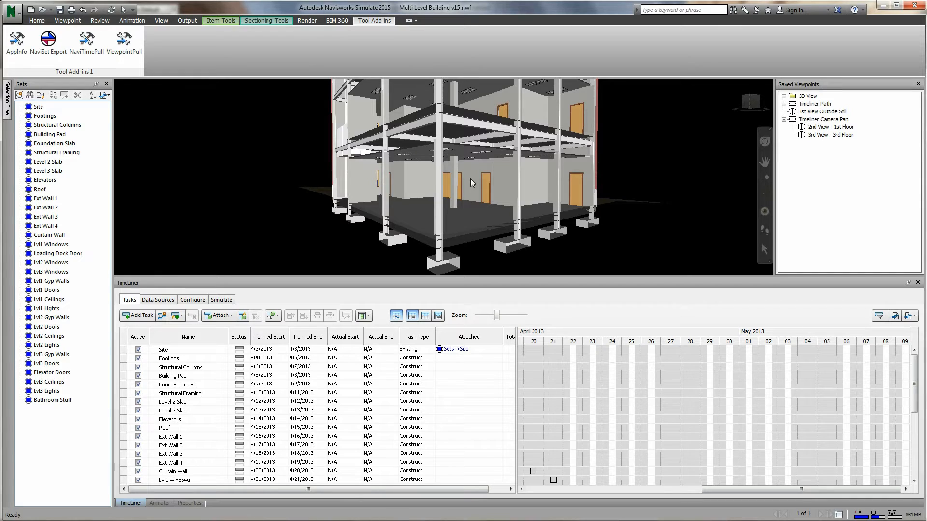
Switch to the Example Project for Video folder, open Multi Level Building Sets.dat in Notepad++ and review its set entries to the end
{"action": "left_click", "coordinate": [883, 5]}
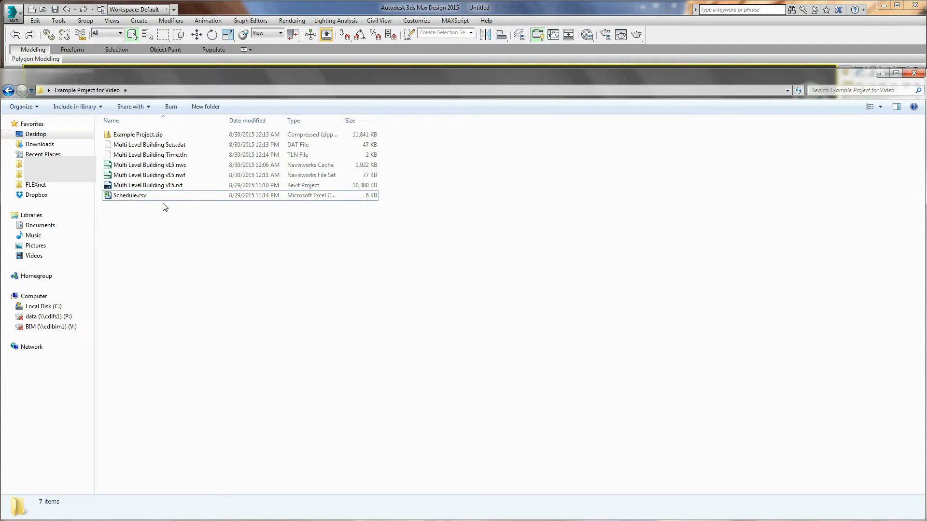
{"action": "right_click", "coordinate": [157, 147]}
{"action": "left_click", "coordinate": [203, 167]}
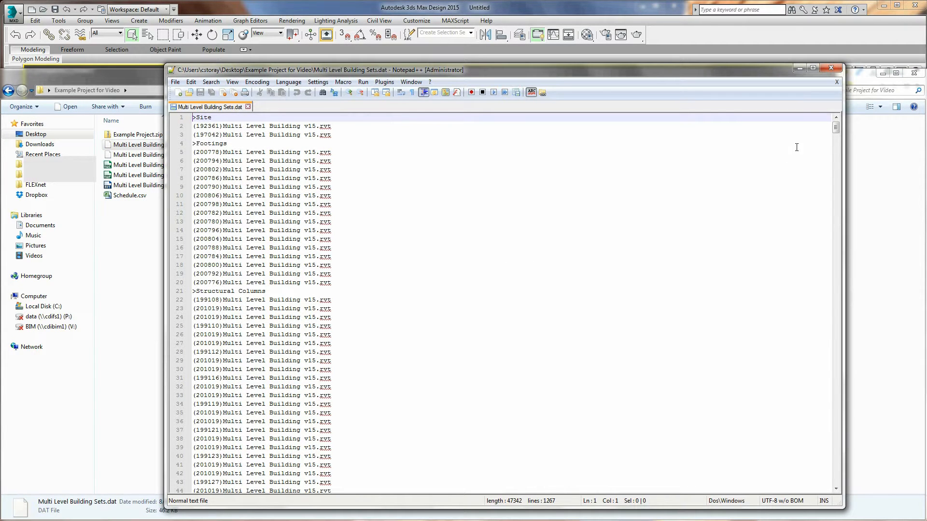
{"action": "left_click_drag", "start_coordinate": [838, 127], "coordinate": [836, 487]}
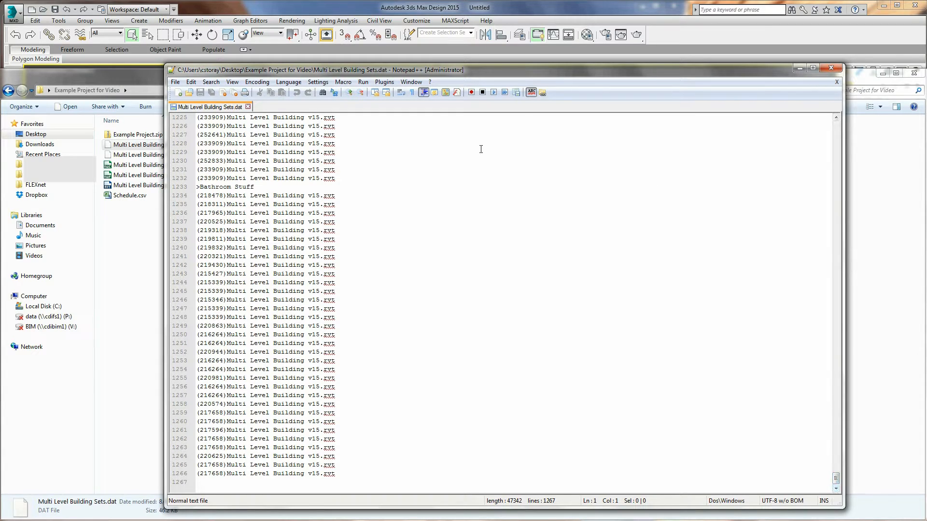
Open Multi Level Building Time.tln in Notepad++ and review its simulation appearances, task types and timeline entries
{"action": "double_click", "coordinate": [122, 156]}
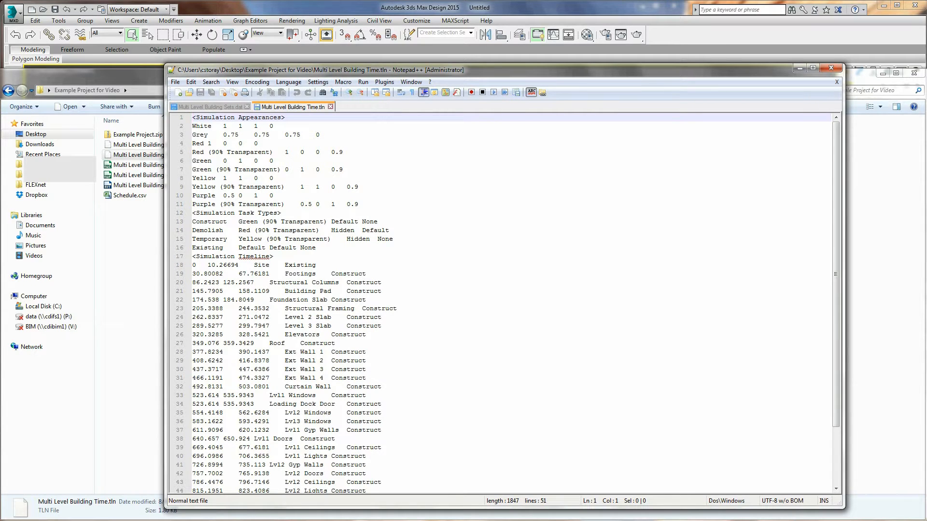
{"action": "mouse_move", "coordinate": [836, 138]}
{"action": "left_mouse_down"}
{"action": "mouse_move", "coordinate": [841, 195]}
{"action": "mouse_move", "coordinate": [840, 143]}
{"action": "left_mouse_up"}
{"action": "scroll", "coordinate": [479, 369], "scroll_direction": "down", "scroll_amount": 3}
{"action": "left_click", "coordinate": [798, 67]}
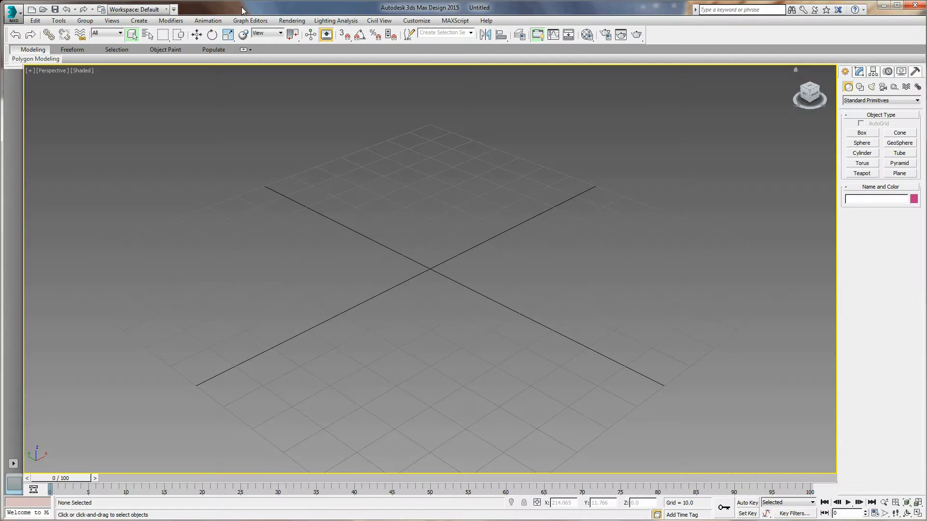
In 3ds Max, start a Revit link to Multi Level Building v15.rvt using its Navis view
{"action": "left_click", "coordinate": [18, 18]}
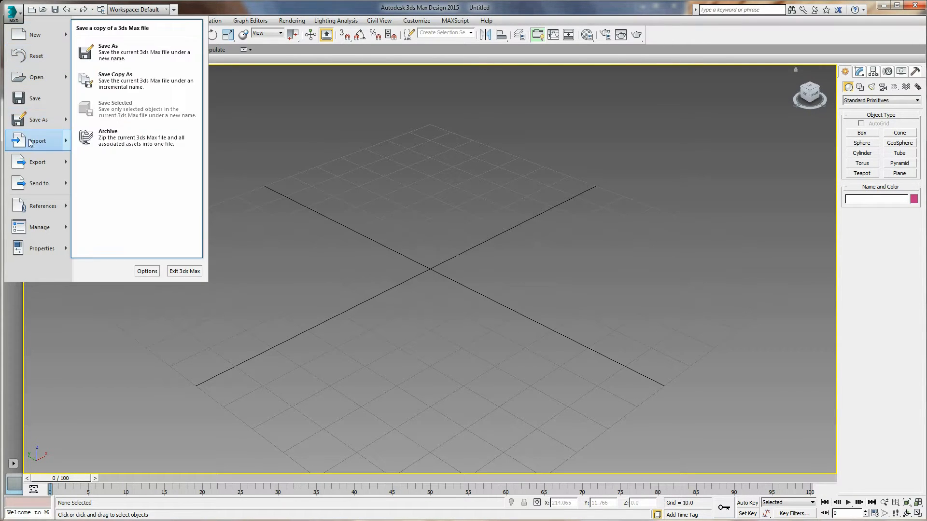
{"action": "mouse_move", "coordinate": [29, 142]}
{"action": "left_click", "coordinate": [148, 141]}
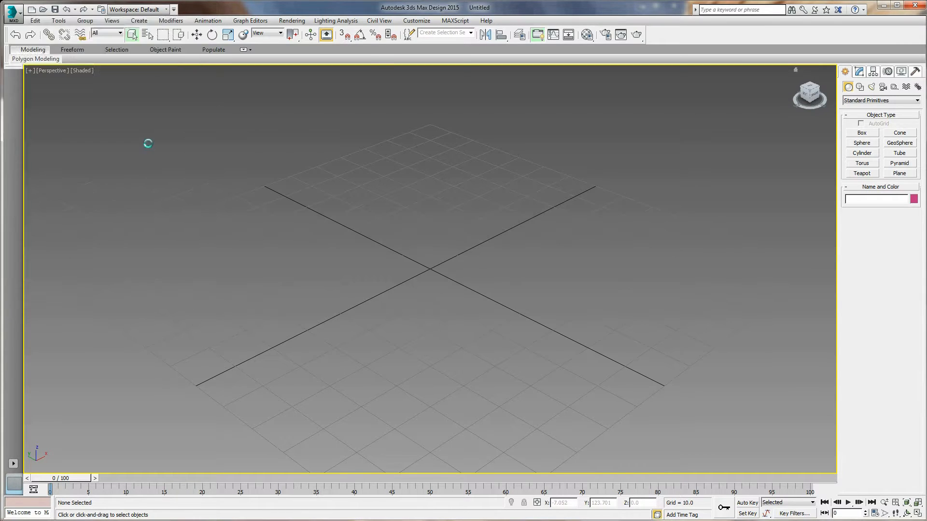
{"action": "double_click", "coordinate": [106, 73]}
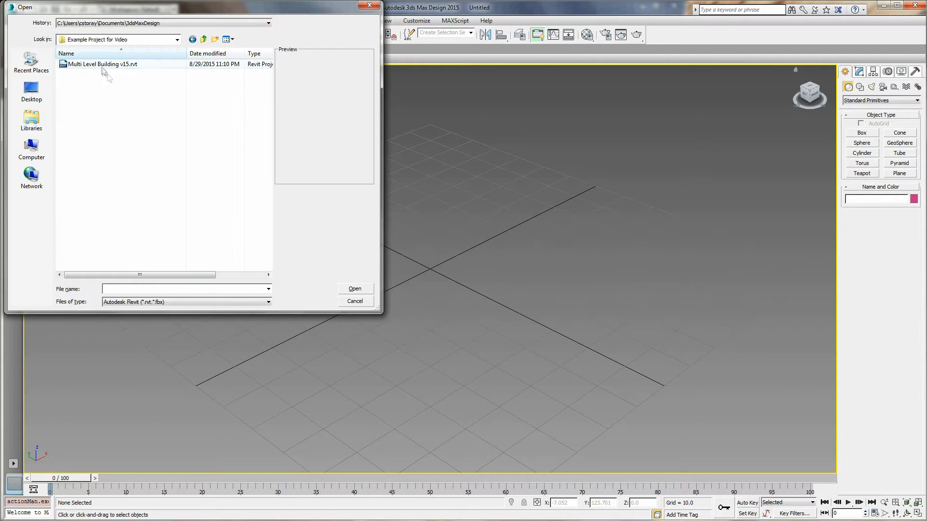
{"action": "left_click", "coordinate": [102, 64]}
{"action": "left_click", "coordinate": [358, 292]}
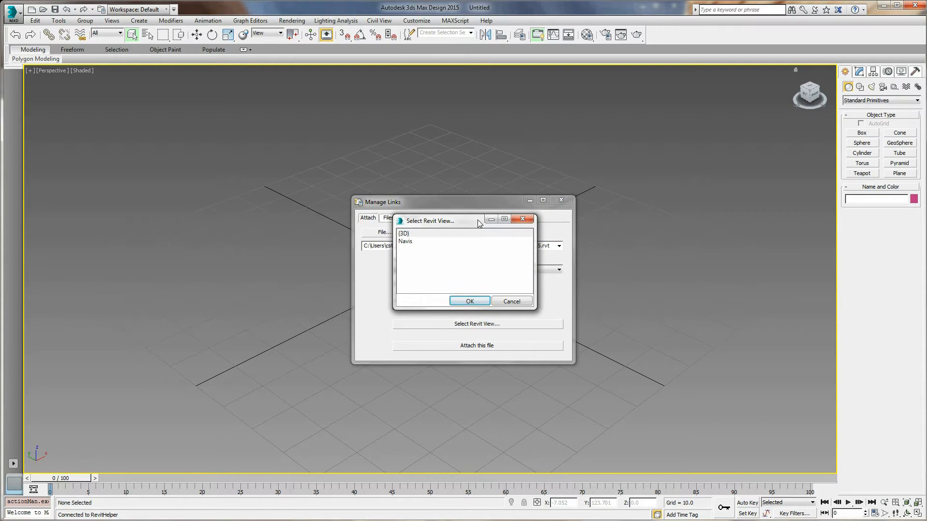
{"action": "left_click", "coordinate": [412, 243]}
{"action": "left_click", "coordinate": [460, 301]}
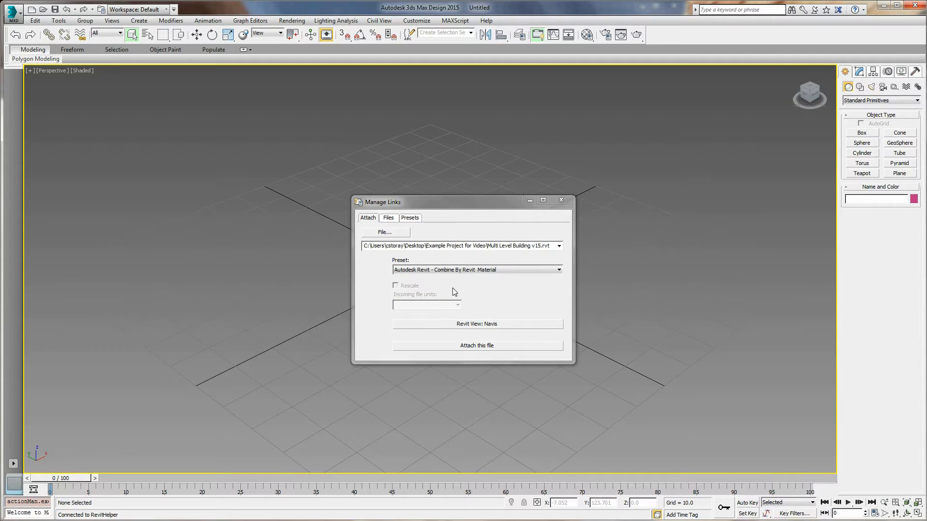
Set the link preset to Autodesk Revit - Do Not Combine Entities, attach the Revit file and close the link manager
{"action": "left_click", "coordinate": [461, 270]}
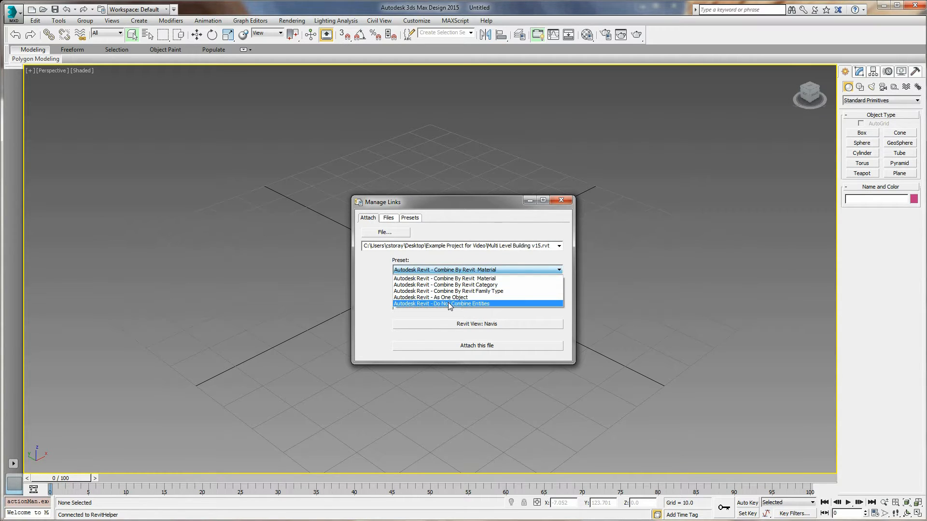
{"action": "left_click", "coordinate": [448, 304]}
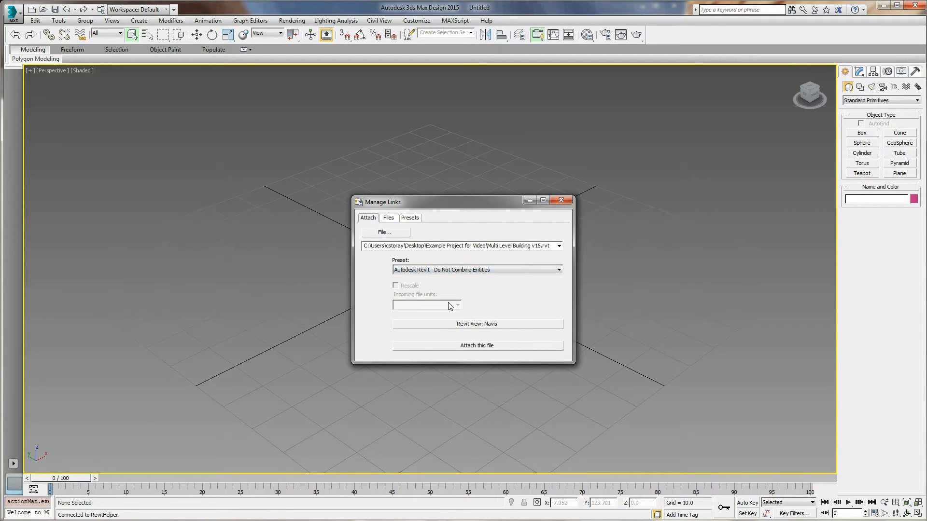
{"action": "left_click", "coordinate": [458, 346]}
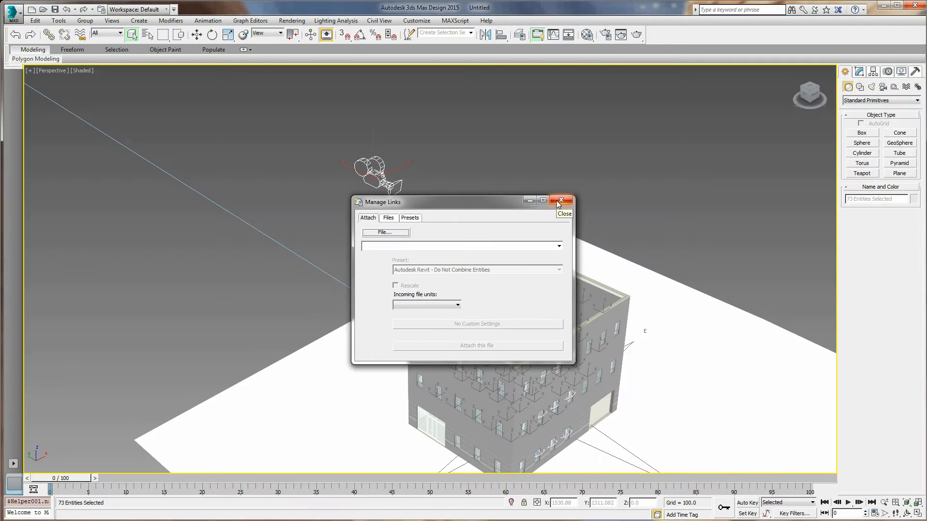
{"action": "left_click", "coordinate": [559, 201]}
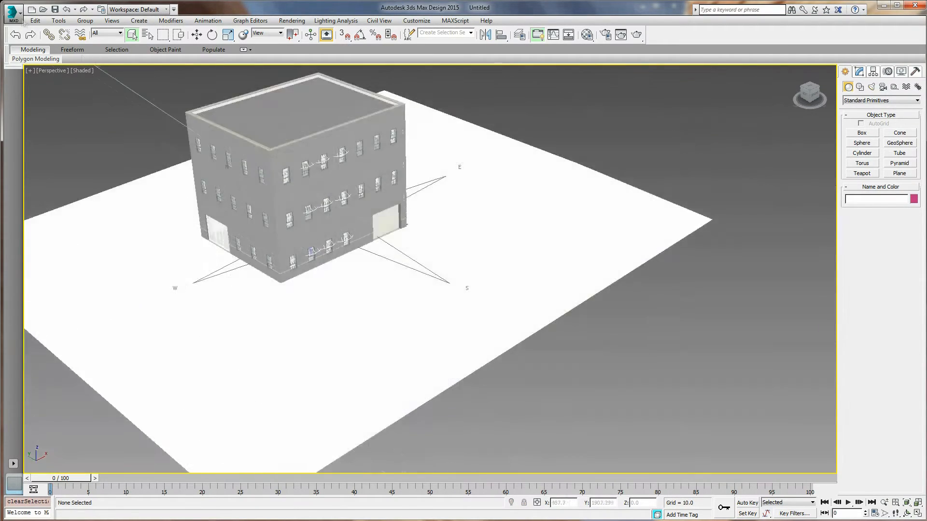
Save the scene as Multi Level Building v15 in the Example Project for Video folder
{"action": "left_click", "coordinate": [14, 13]}
{"action": "left_click", "coordinate": [29, 127]}
{"action": "type", "text": "Multi Level Building v15"}
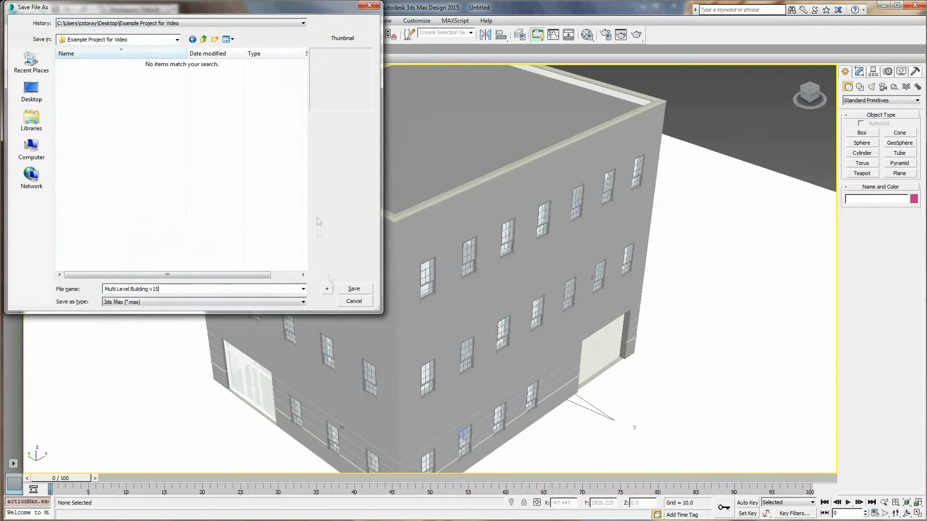
{"action": "left_click", "coordinate": [357, 290]}
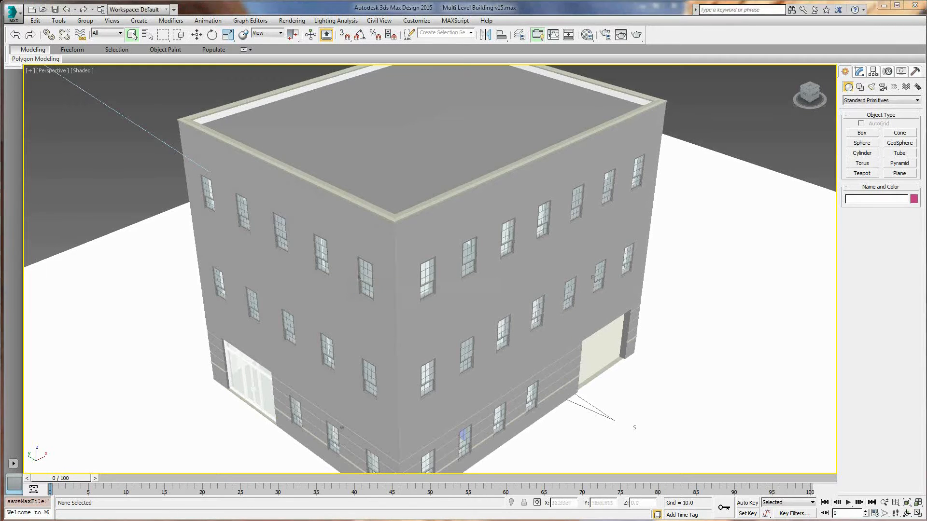
Check the named selection sets list and load the NaviSet Import script from its folder into the scene
{"action": "left_click", "coordinate": [470, 33]}
{"action": "left_click", "coordinate": [469, 34]}
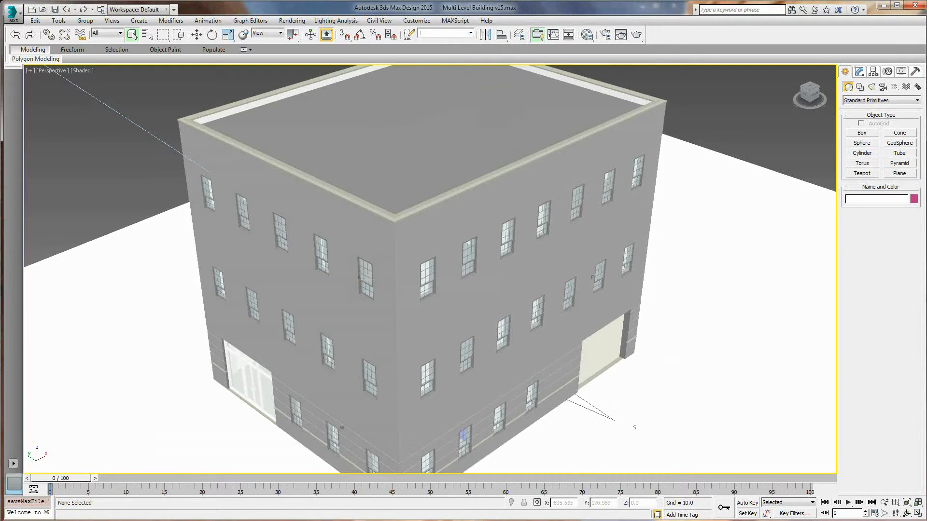
{"action": "left_click", "coordinate": [111, 520]}
{"action": "left_click", "coordinate": [60, 495]}
{"action": "double_click", "coordinate": [130, 67]}
{"action": "left_click_drag", "start_coordinate": [133, 67], "coordinate": [729, 179]}
{"action": "left_click", "coordinate": [327, 25]}
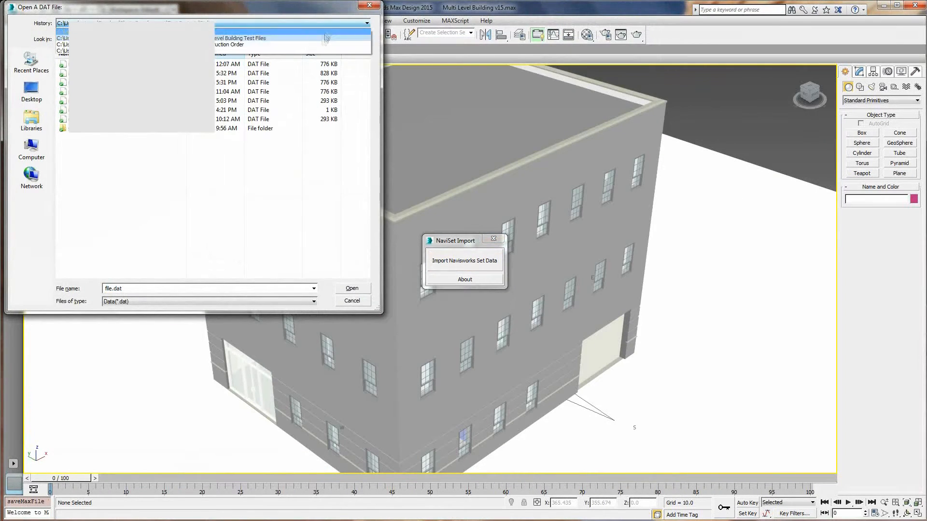
{"action": "left_click", "coordinate": [322, 38]}
{"action": "left_click", "coordinate": [521, 291]}
Copy the project folder's path from the file explorer and use it to set the DAT file dialog's location
{"action": "left_click", "coordinate": [116, 520]}
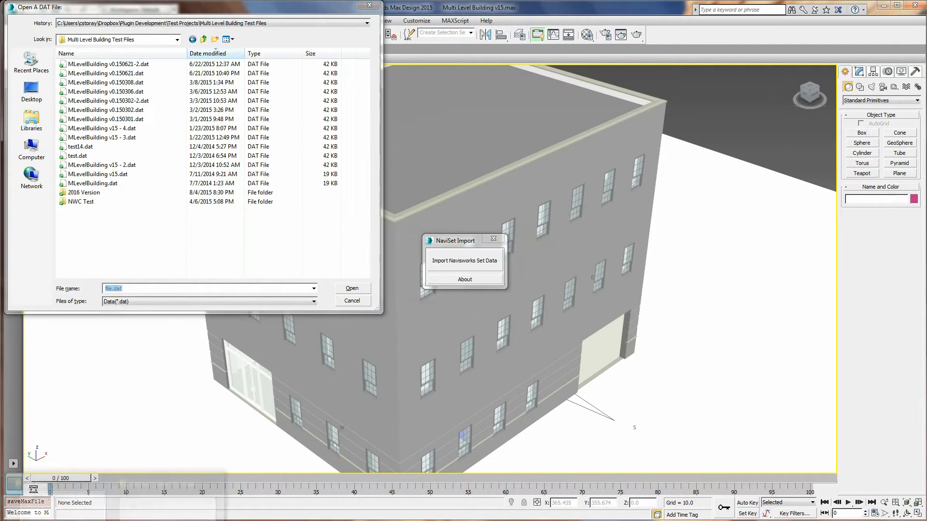
{"action": "left_click", "coordinate": [166, 497]}
{"action": "left_click", "coordinate": [190, 92]}
{"action": "right_click", "coordinate": [190, 91]}
{"action": "left_click", "coordinate": [212, 123]}
{"action": "key", "text": "ctrl+c"}
{"action": "left_click", "coordinate": [247, 35]}
{"action": "key", "text": "ctrl+v"}
{"action": "key", "text": "Return"}
Import Multi Level Building Sets.dat as the Navisworks set data and close the NaviSet Import tool
{"action": "left_click", "coordinate": [108, 65]}
{"action": "left_click", "coordinate": [352, 289]}
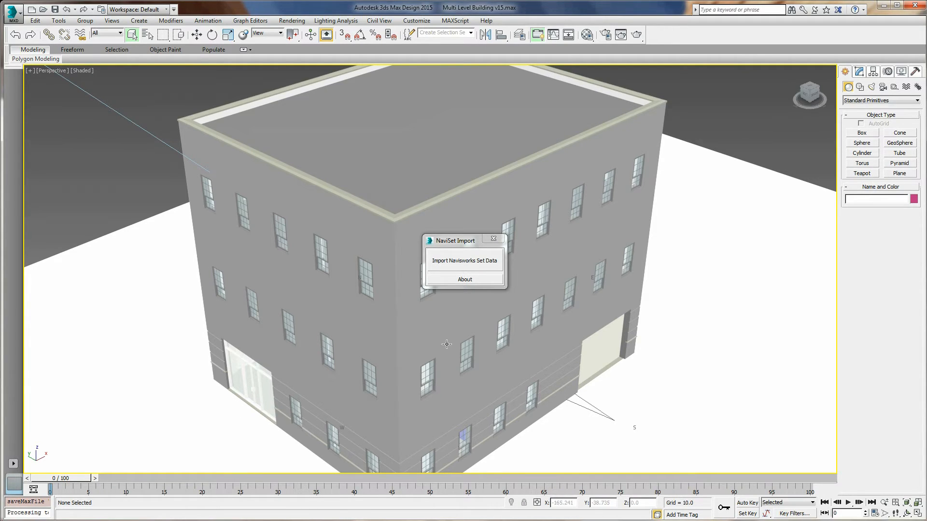
{"action": "left_click", "coordinate": [493, 238]}
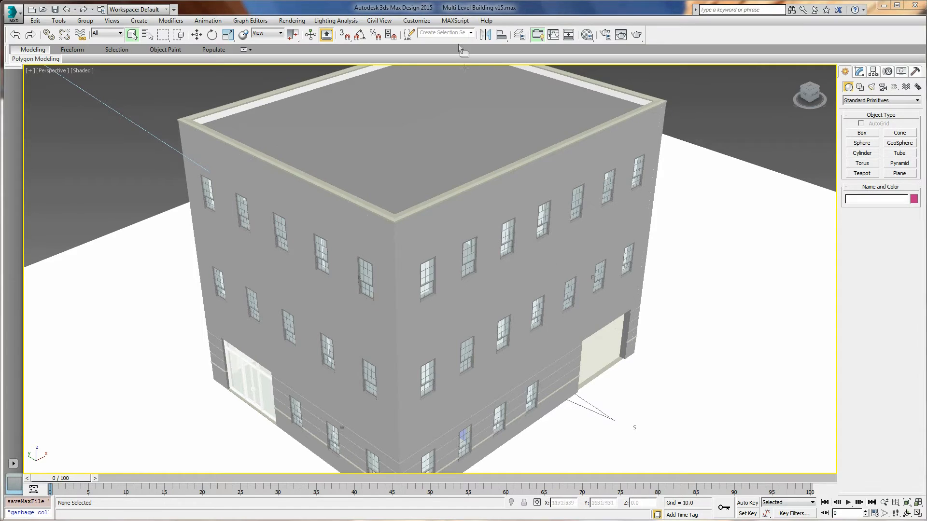
Check the imported named selection sets by selecting Lvl2 Windows, Ext Wall 1 and Roof in turn
{"action": "left_click", "coordinate": [470, 32]}
{"action": "left_click", "coordinate": [474, 114]}
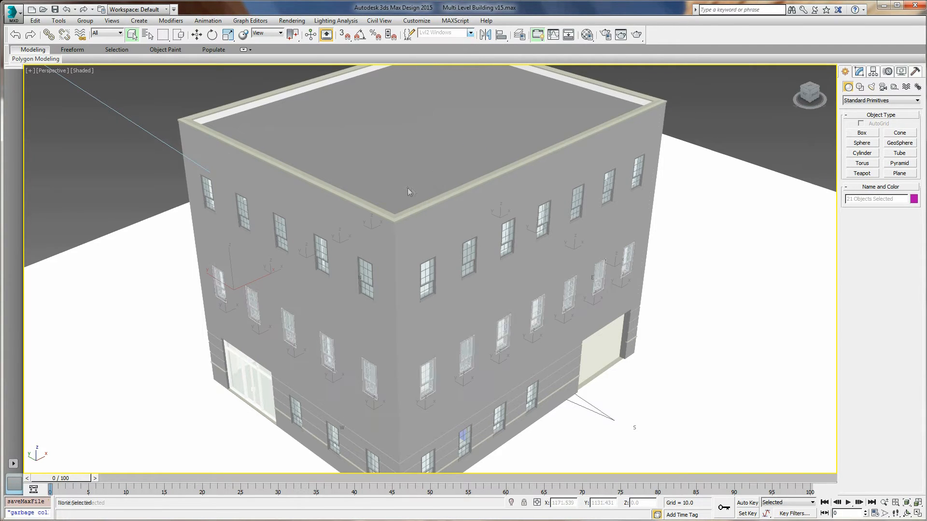
{"action": "left_click", "coordinate": [471, 33]}
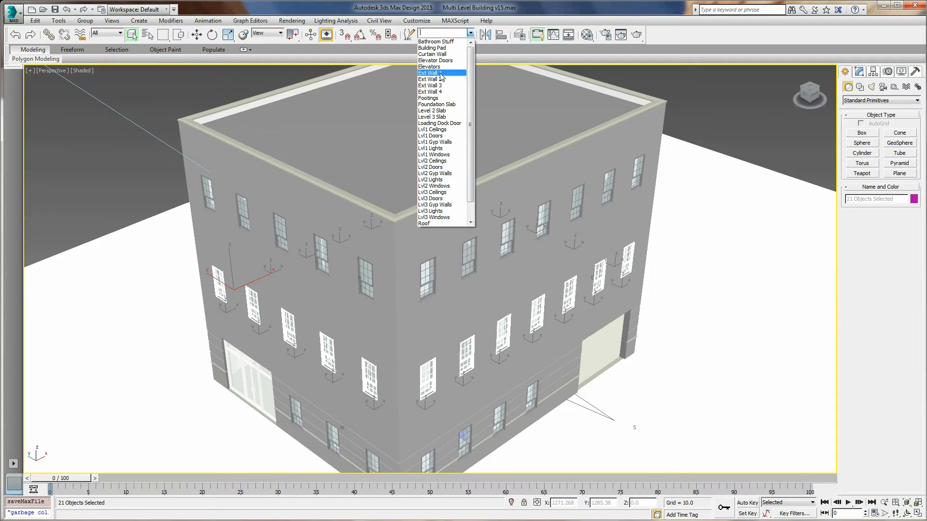
{"action": "left_click", "coordinate": [440, 74]}
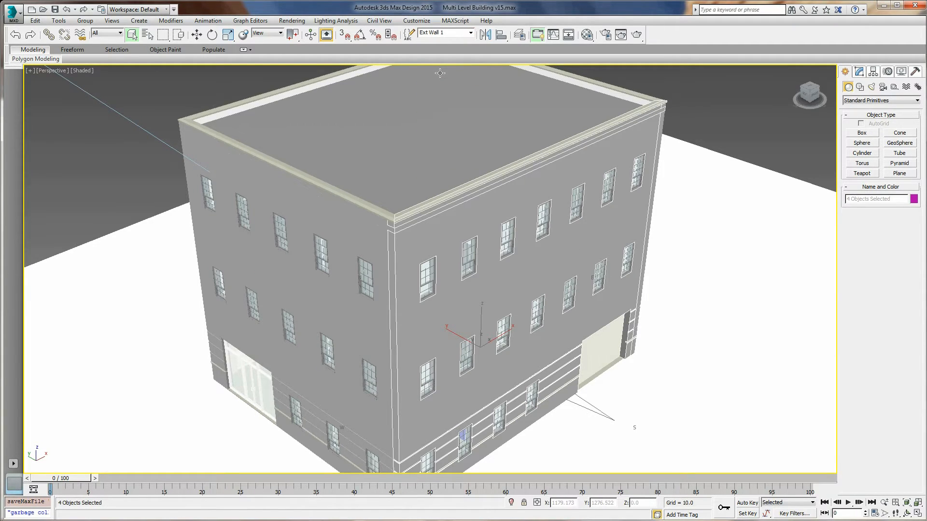
{"action": "left_click", "coordinate": [471, 33]}
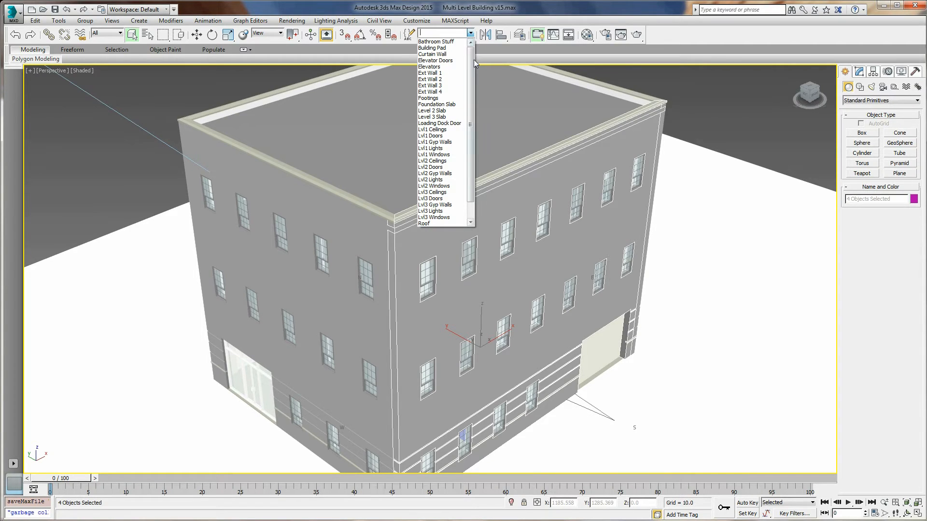
{"action": "left_click_drag", "start_coordinate": [470, 92], "coordinate": [472, 134]}
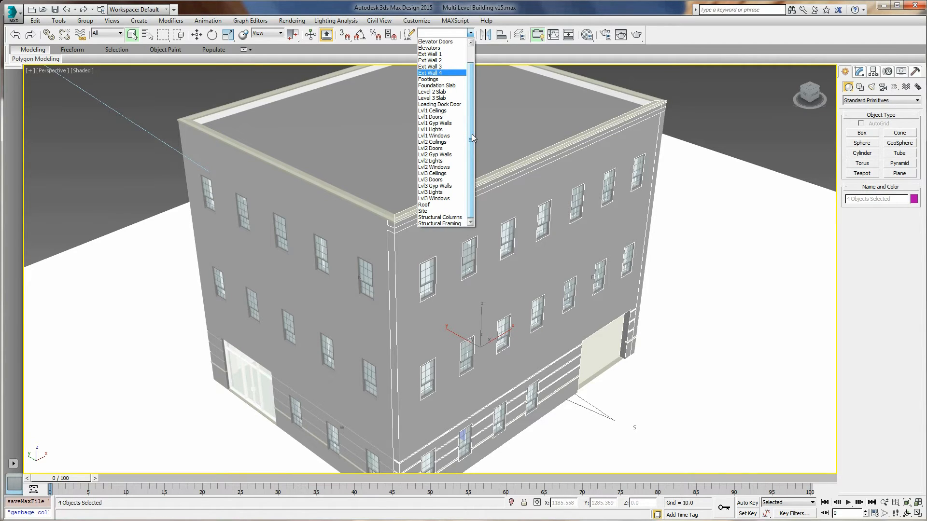
{"action": "left_click", "coordinate": [430, 206]}
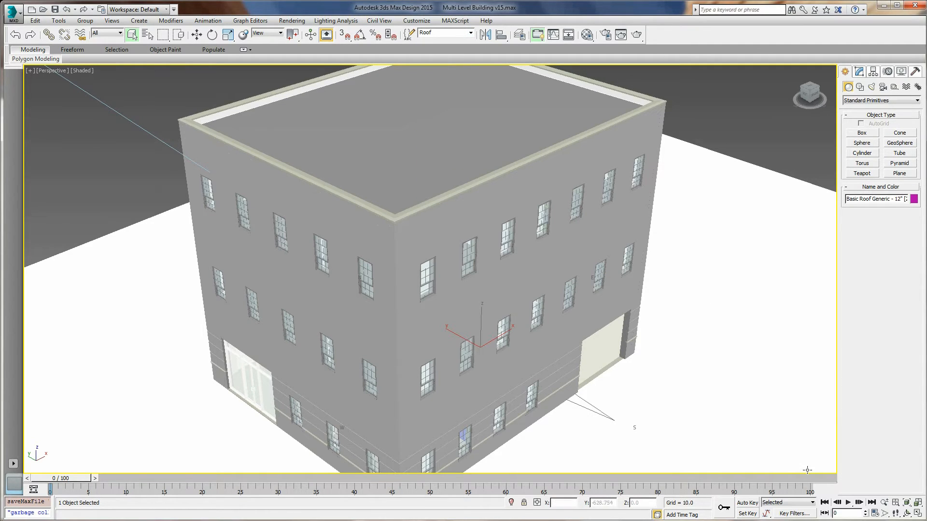
Save the scene and set the animation's end time to frame 1000
{"action": "key", "text": "ctrl+s"}
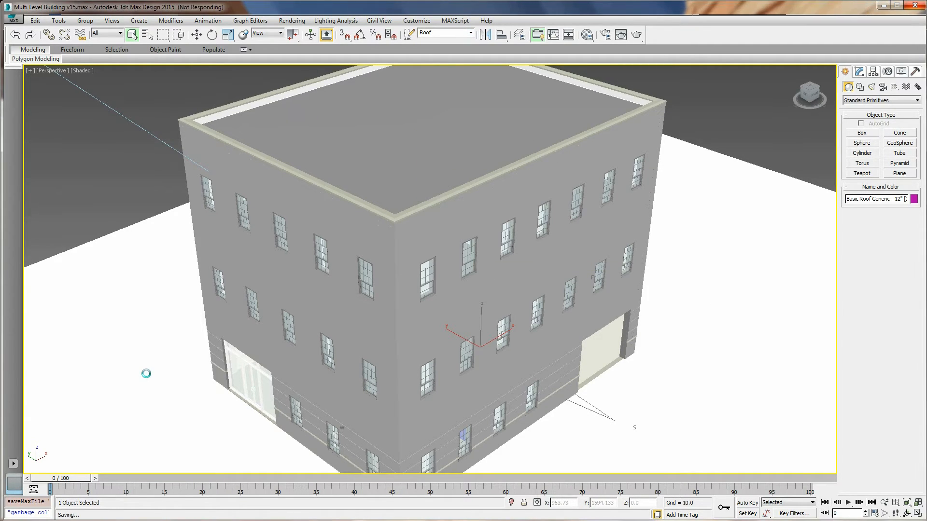
{"action": "key", "text": "ctrl+d"}
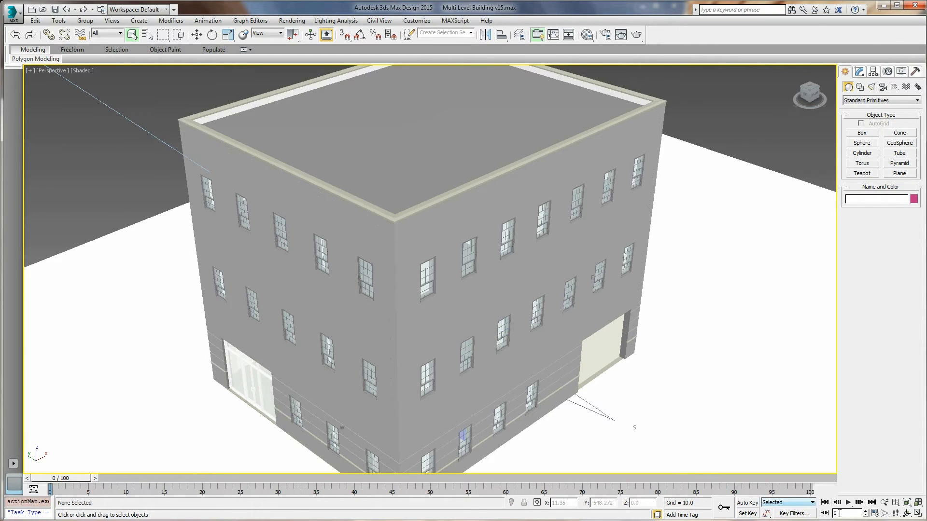
{"action": "left_click", "coordinate": [875, 514]}
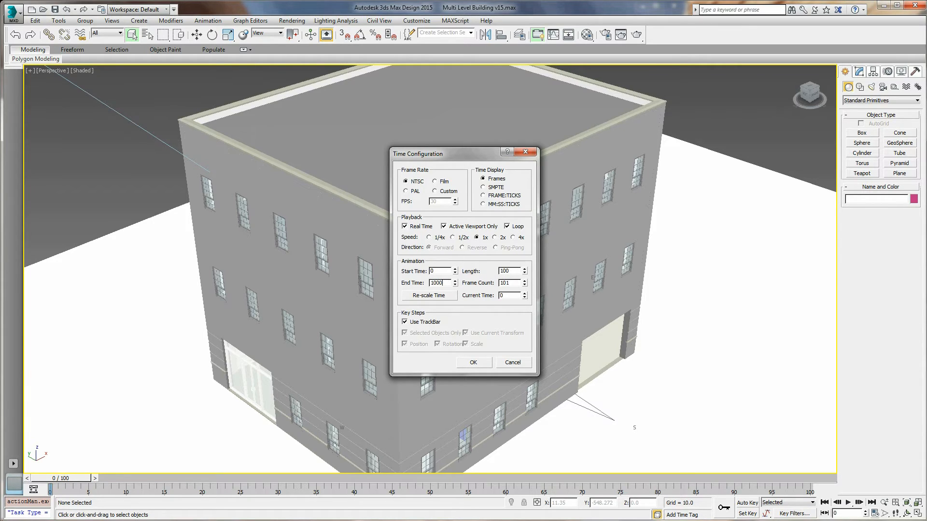
{"action": "double_click", "coordinate": [502, 272]}
{"action": "left_click", "coordinate": [471, 364]}
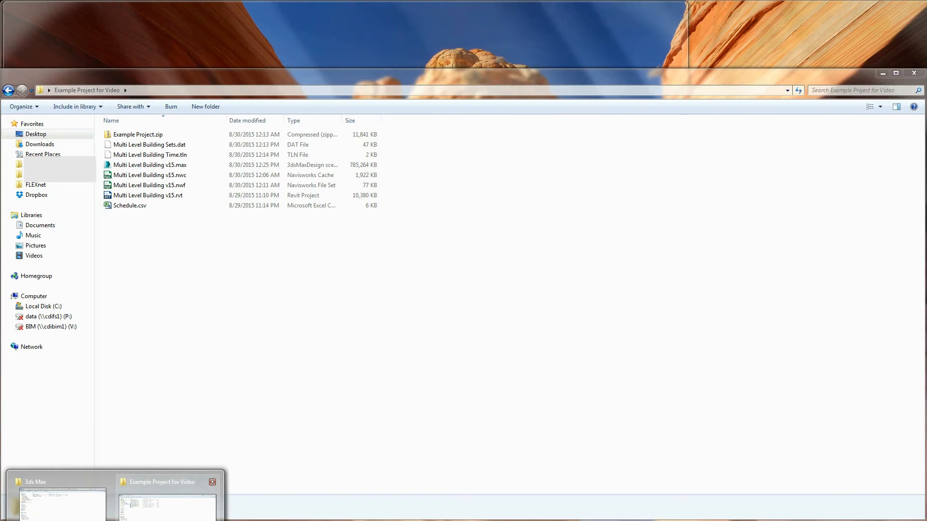
Load the TimeLiner import script from the 3ds Max folder into the scene and import Multi Level Building Time.tln
{"action": "left_click", "coordinate": [148, 488]}
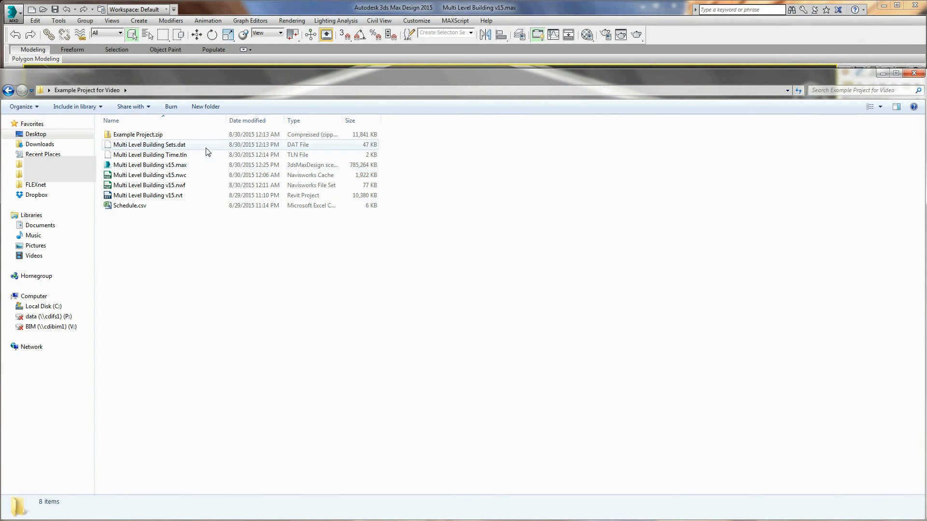
{"action": "left_click", "coordinate": [91, 501]}
{"action": "left_click_drag", "start_coordinate": [141, 67], "coordinate": [741, 57]}
{"action": "left_click", "coordinate": [367, 153]}
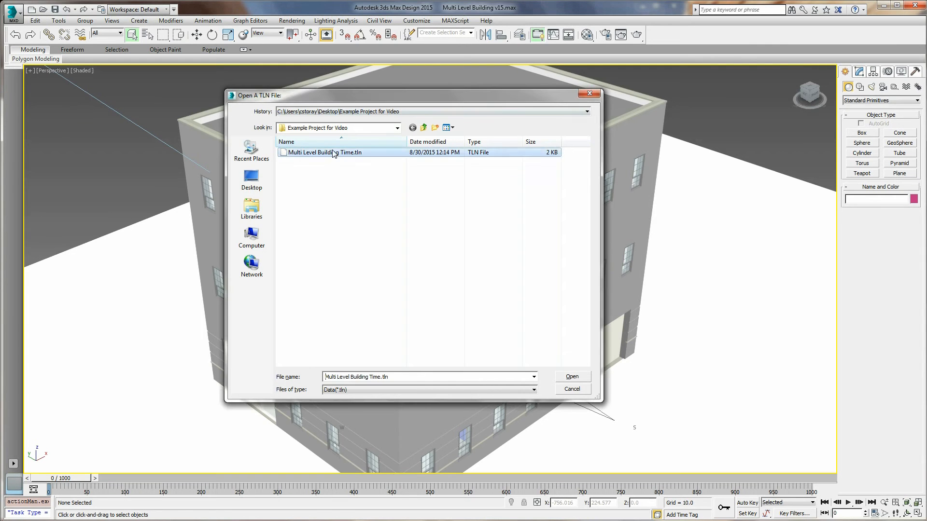
{"action": "left_click", "coordinate": [572, 377]}
Return the animation timeline to frame 0
{"action": "left_click_drag", "start_coordinate": [50, 486], "coordinate": [103, 485]}
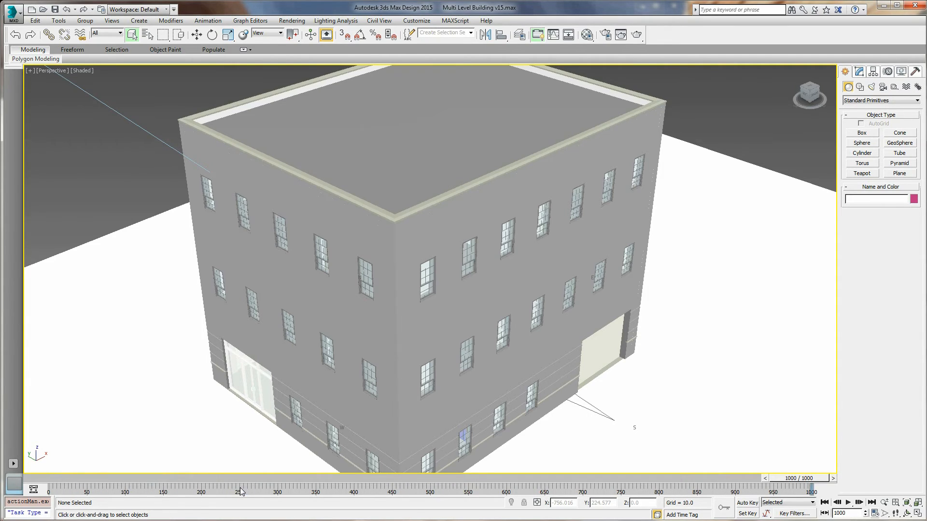
{"action": "key", "text": "ctrl+z"}
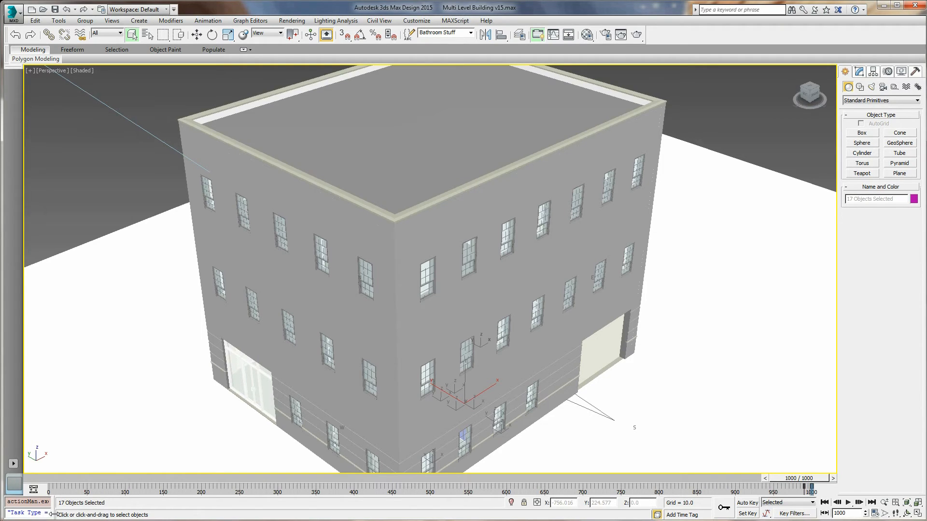
{"action": "left_click_drag", "start_coordinate": [800, 482], "coordinate": [25, 480]}
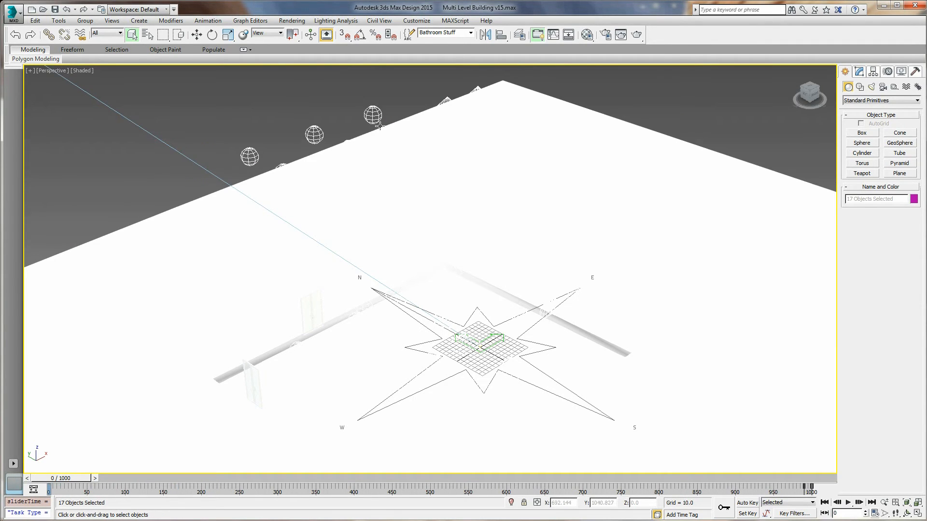
Select all the light objects from the scene list and hide them
{"action": "left_click", "coordinate": [147, 34]}
{"action": "key", "text": "ctrl+a"}
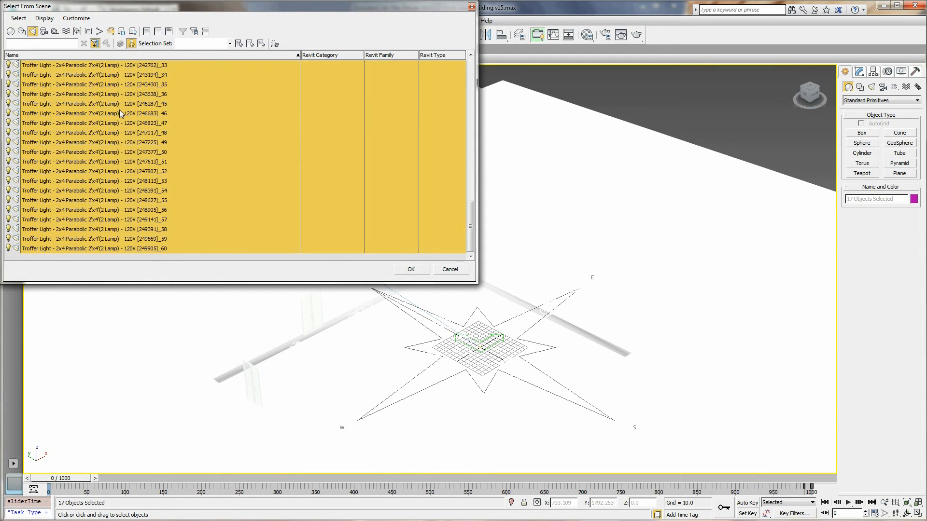
{"action": "left_click", "coordinate": [420, 269]}
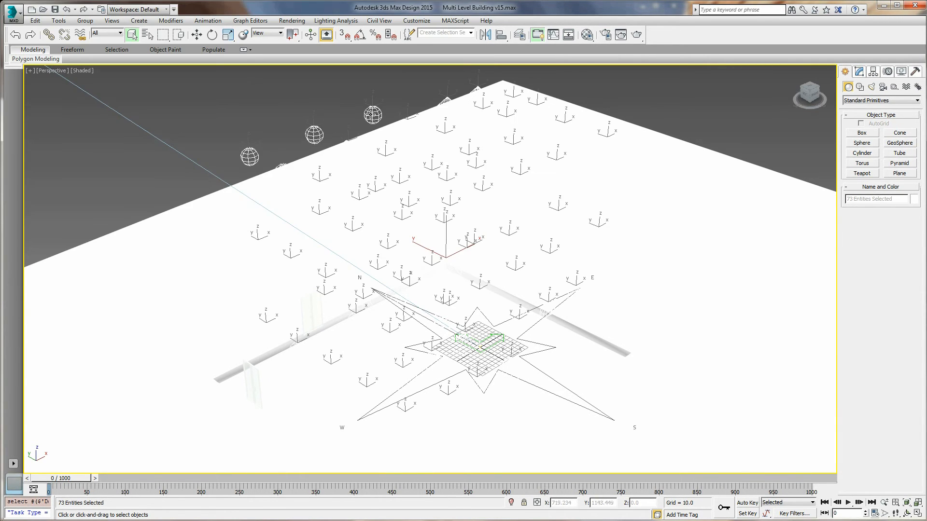
{"action": "right_click", "coordinate": [374, 116]}
{"action": "left_click", "coordinate": [393, 83]}
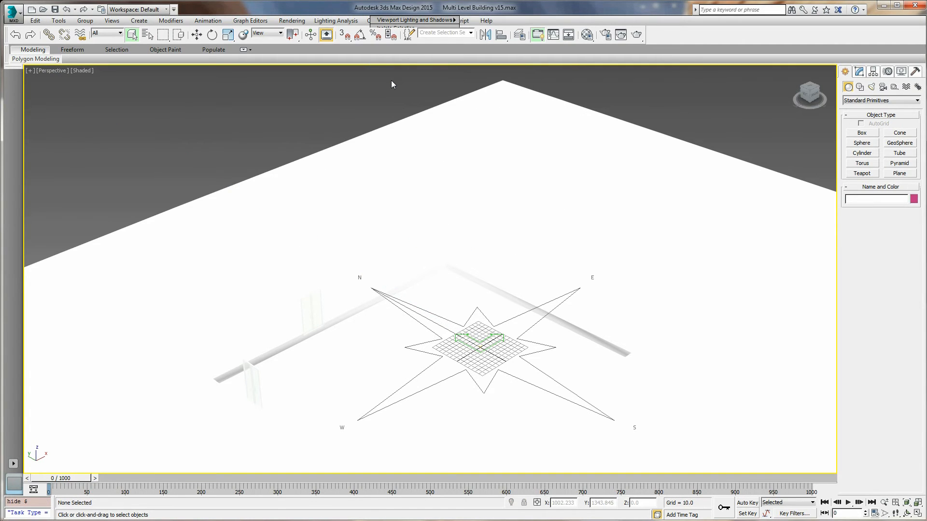
Set the perspective viewport's shading to Consistent Colors and reopen its shading options
{"action": "middle_click_drag", "start_coordinate": [407, 176], "coordinate": [409, 182]}
{"action": "middle_click_drag", "start_coordinate": [451, 251], "coordinate": [450, 226]}
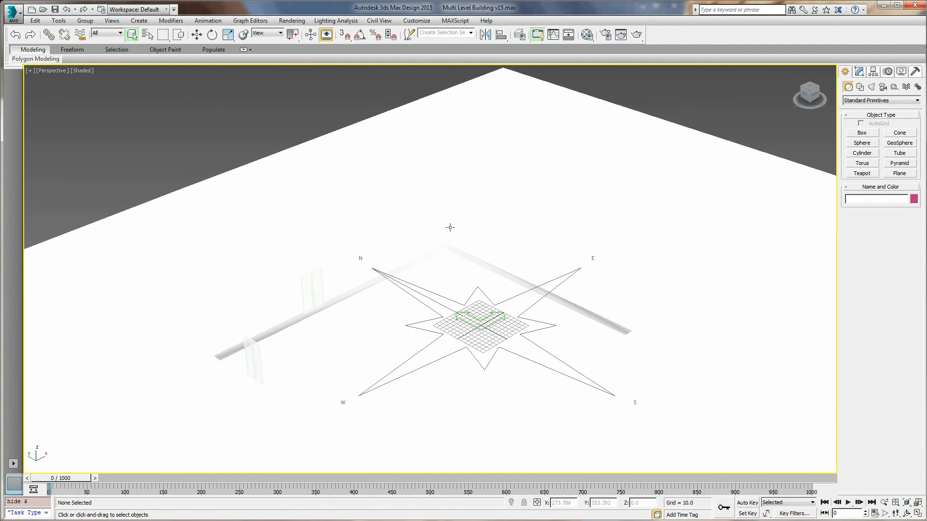
{"action": "middle_click_drag", "start_coordinate": [446, 266], "coordinate": [419, 282], "text": "alt"}
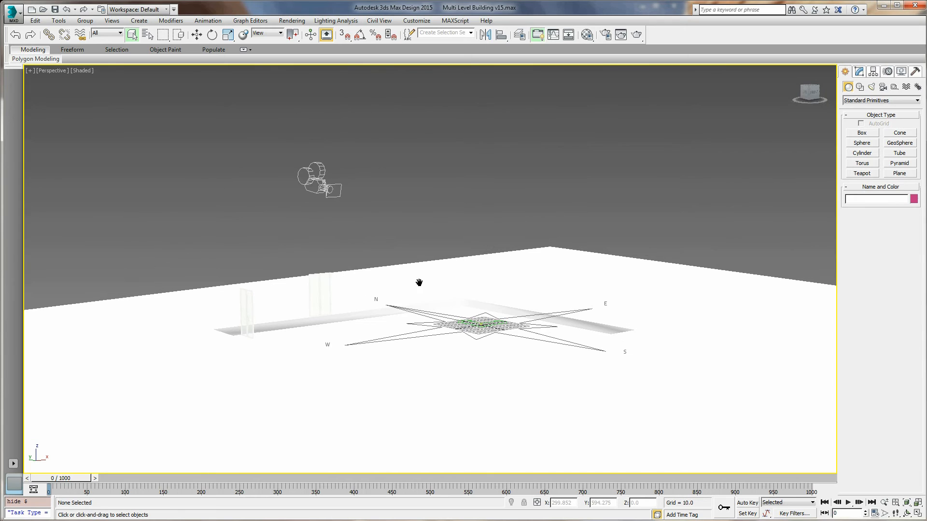
{"action": "left_click", "coordinate": [82, 71]}
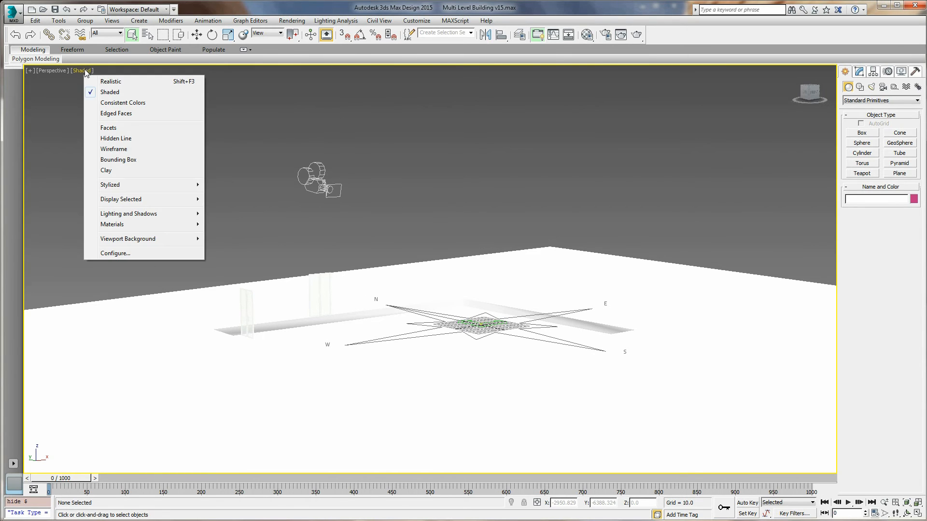
{"action": "left_click", "coordinate": [114, 103]}
{"action": "left_click", "coordinate": [88, 72]}
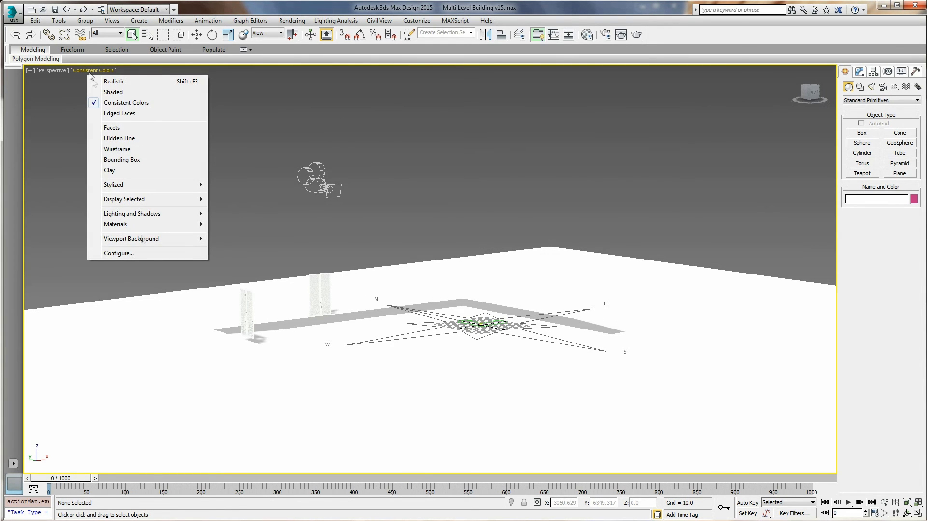